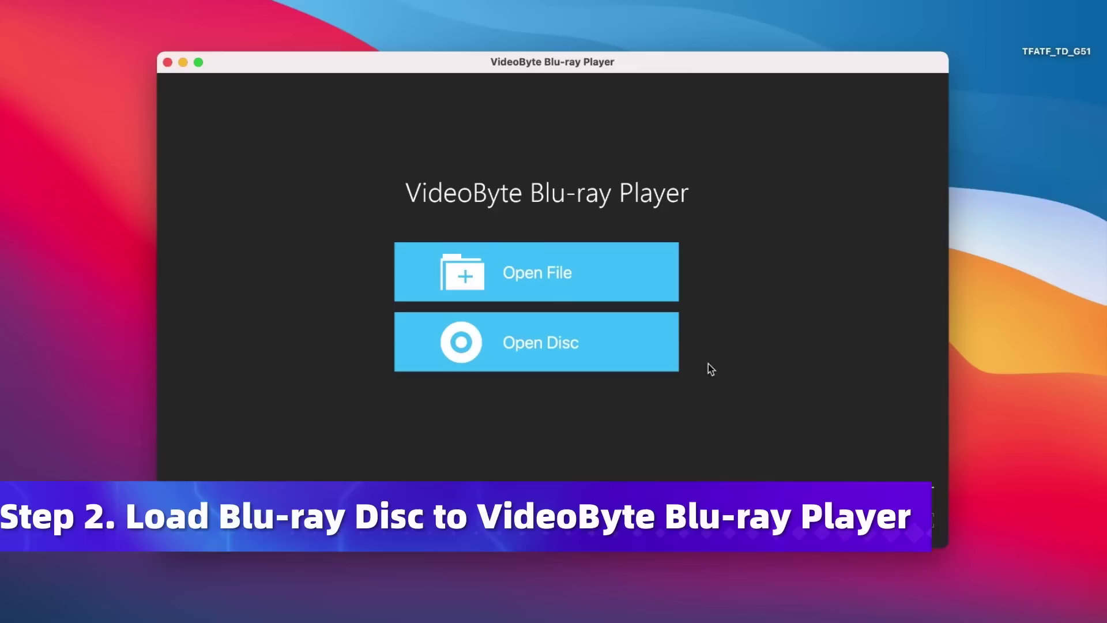
- Load the TFATF_TD_G51 disc and browse its chapter, audio and subtitle lists
left_click(662, 346)
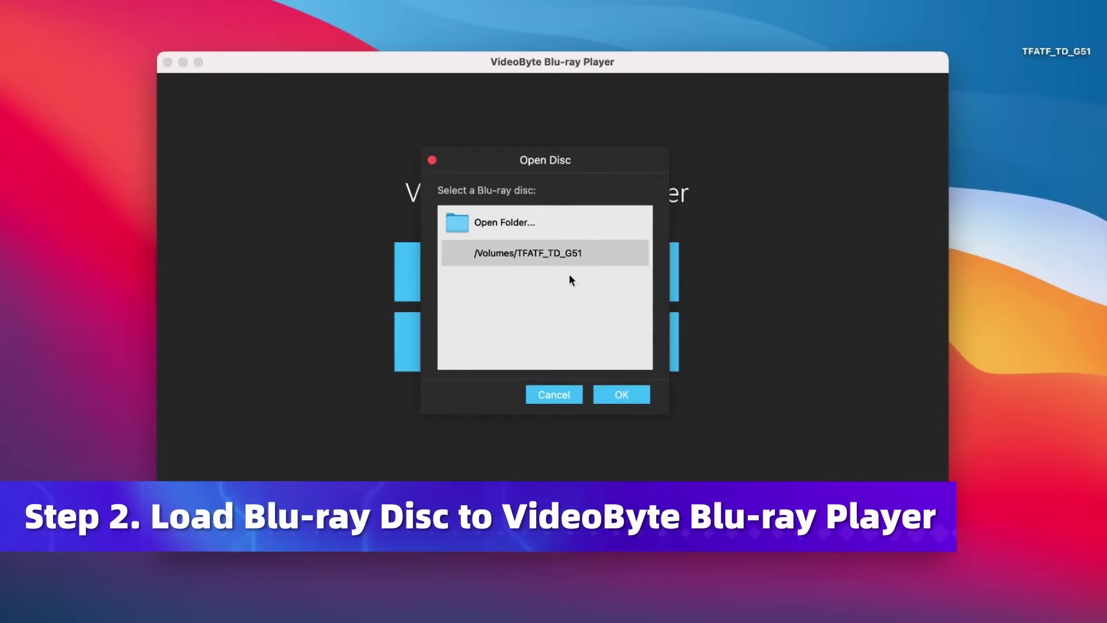
left_click(621, 394)
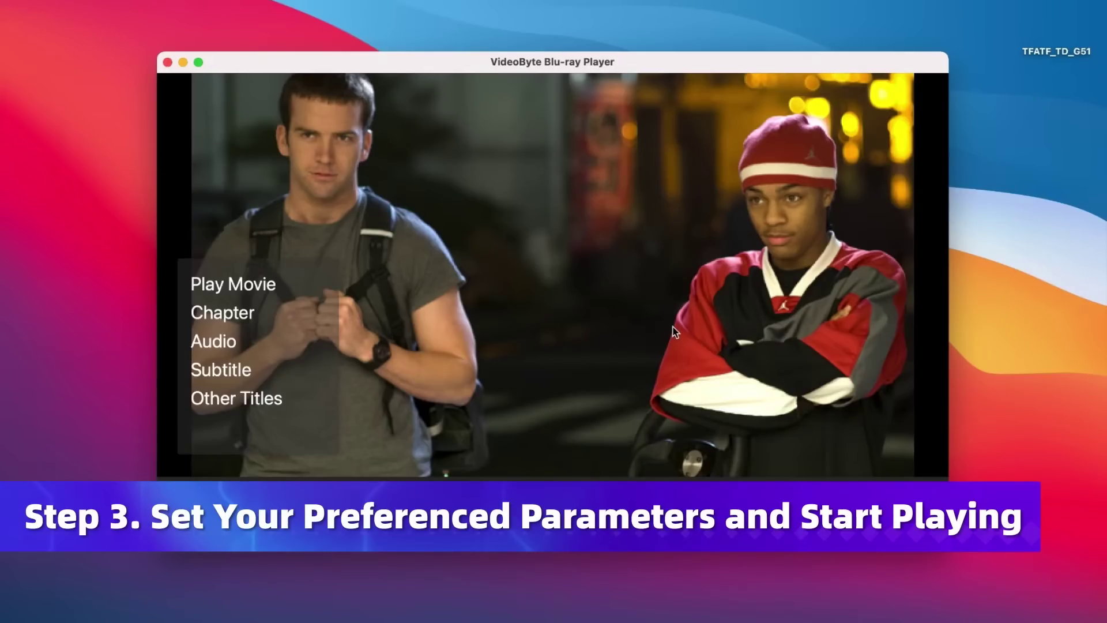
left_click(223, 312)
left_click(241, 344)
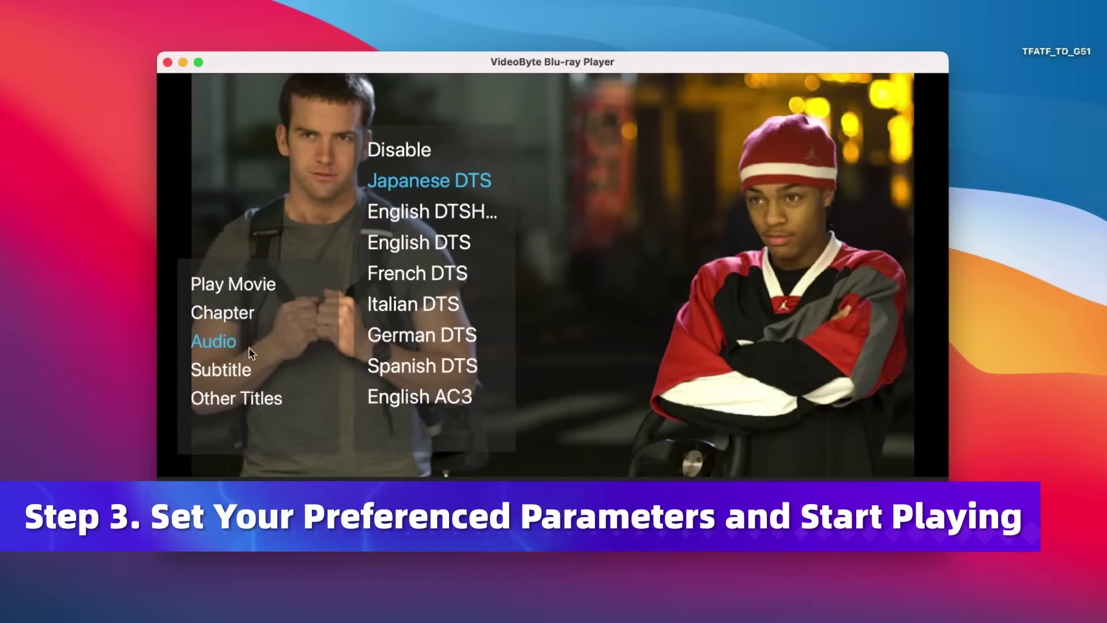
left_click(255, 376)
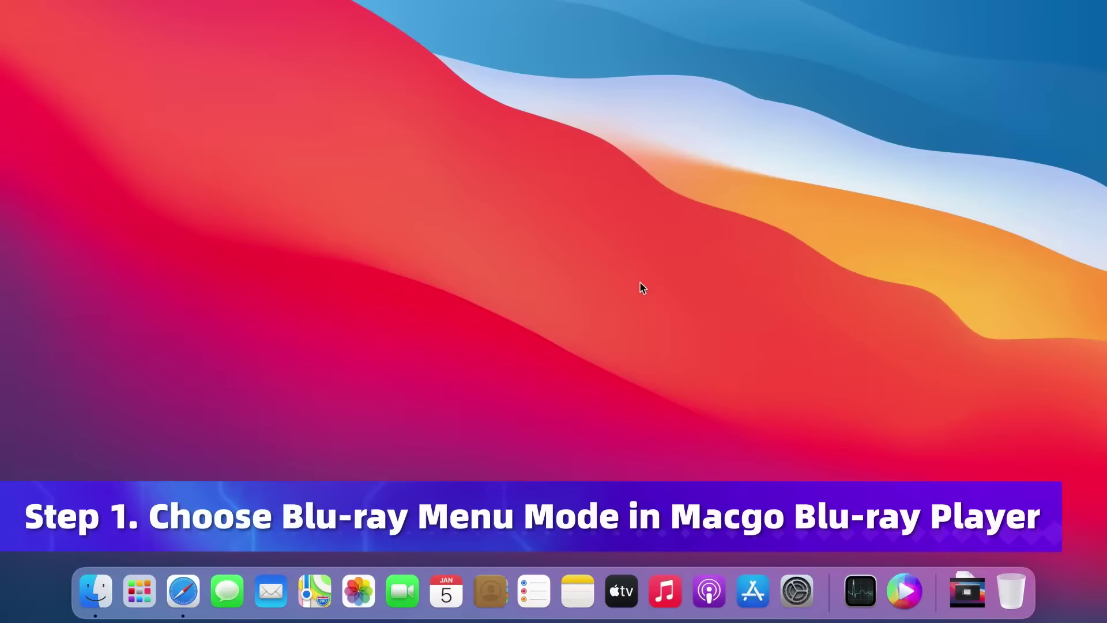
- Launch Macgo Blu-ray Player from the Dock
left_click(891, 576)
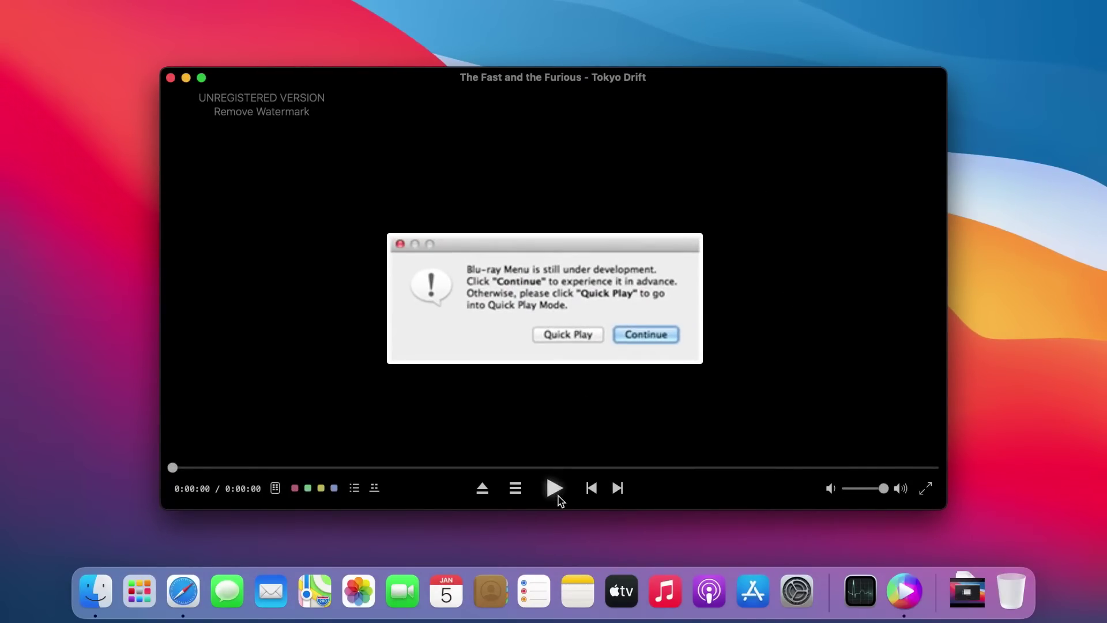
- Continue into Blu-ray menu mode to start Tokyo Drift playback
key("Return")
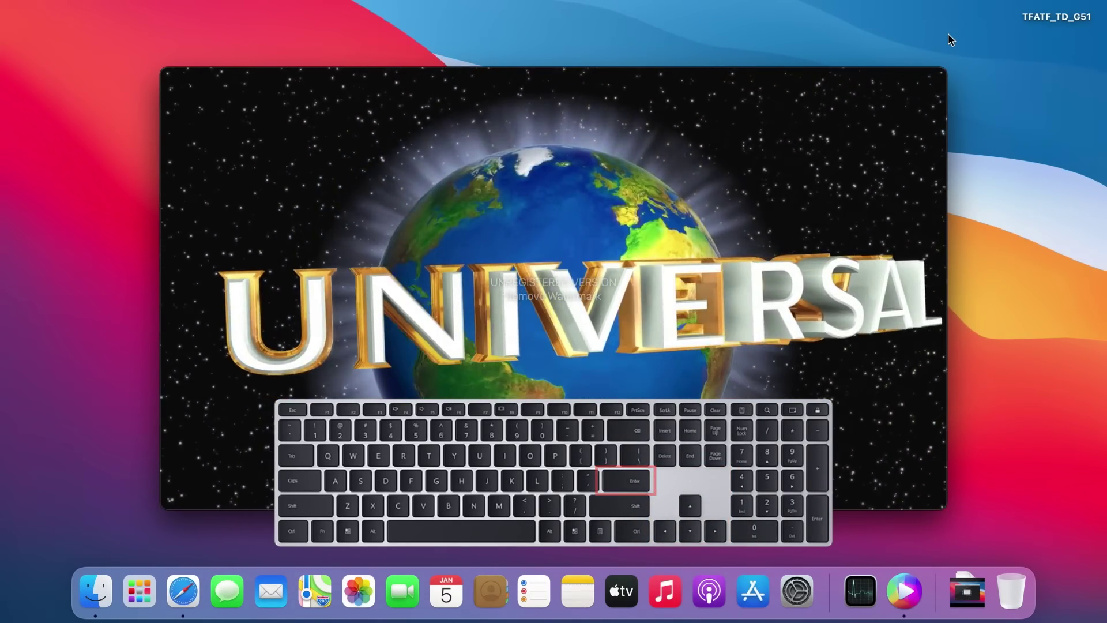
key("Right")
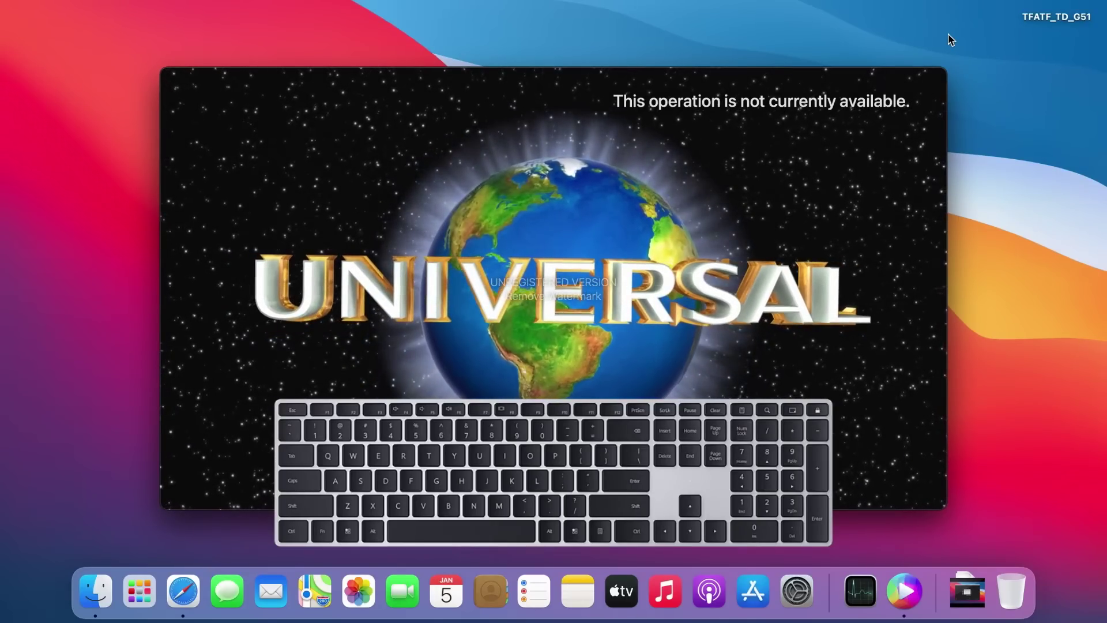